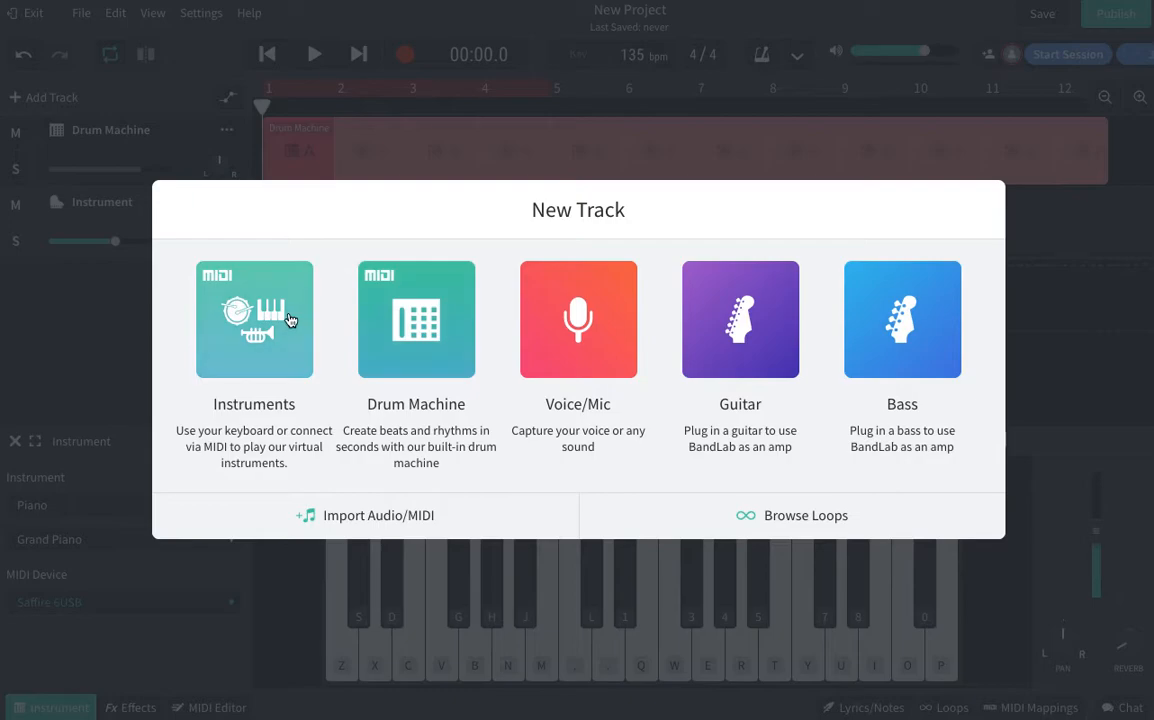
Step: Add a new virtual instrument track and set its instrument category to Synth Bass
{"action": "left_click", "coordinate": [249, 300]}
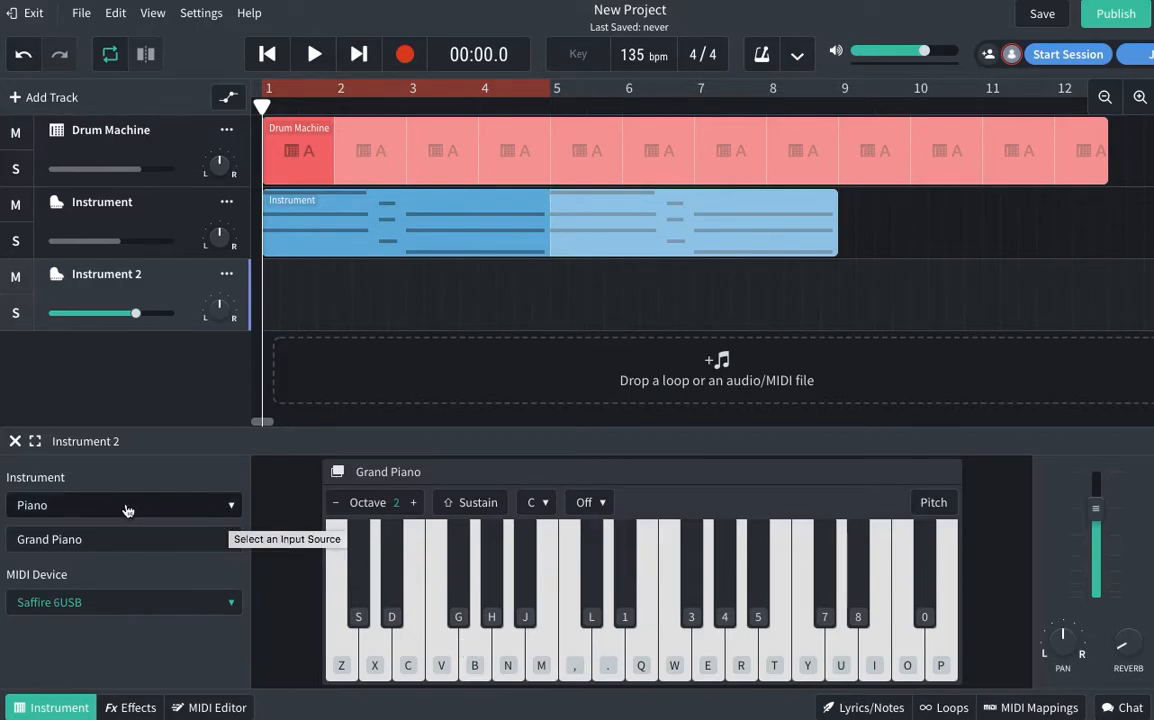
{"action": "left_click", "coordinate": [200, 505]}
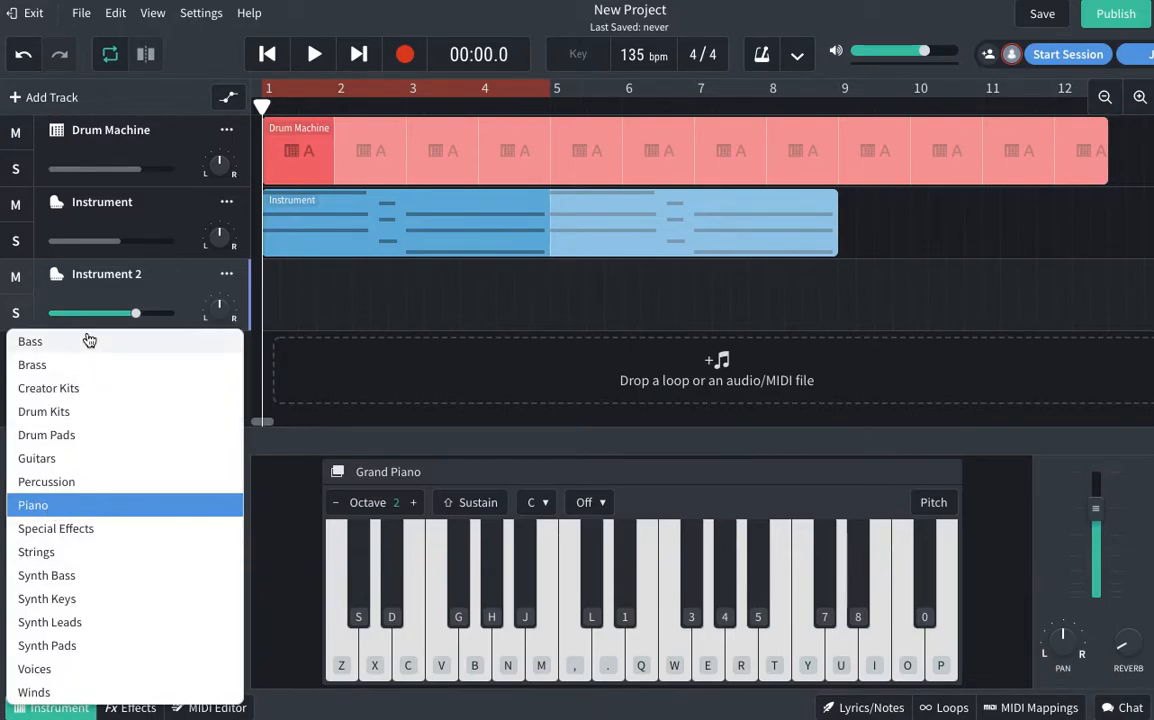
{"action": "left_click", "coordinate": [81, 584]}
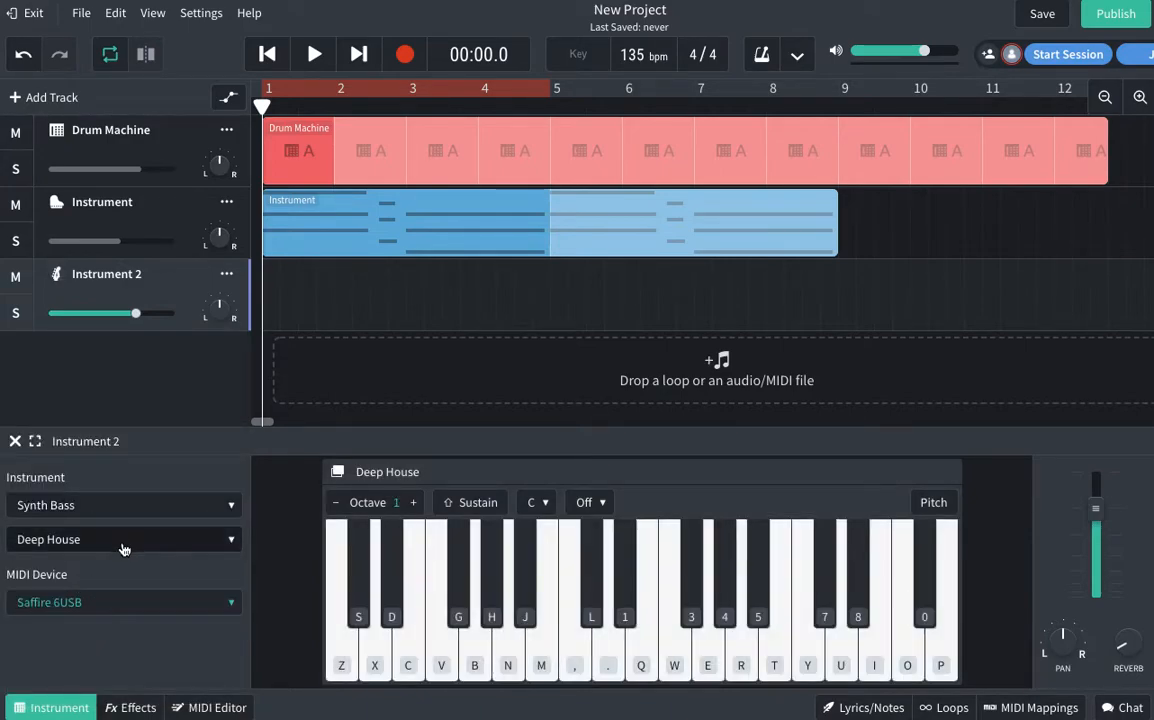
Step: Choose the Modern Hip Hop Bass preset for the Instrument 2 track and lower its keyboard to octave 1
{"action": "left_click", "coordinate": [116, 547]}
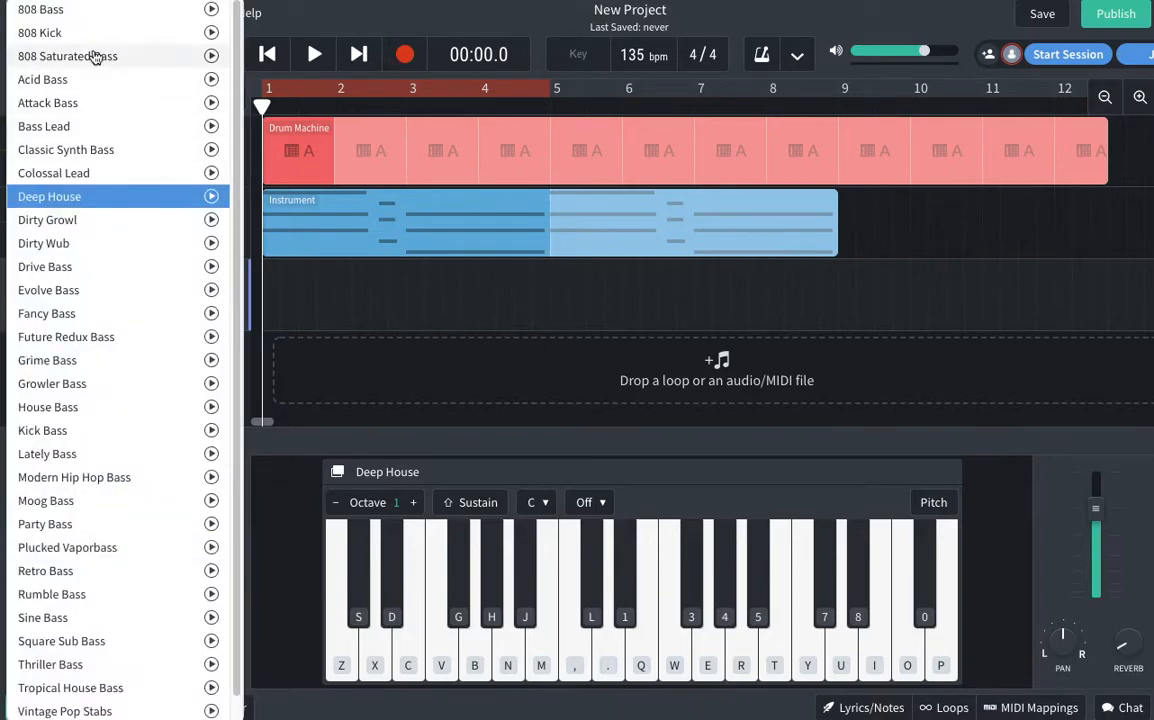
{"action": "scroll", "coordinate": [110, 460], "scroll_direction": "down", "scroll_amount": 1}
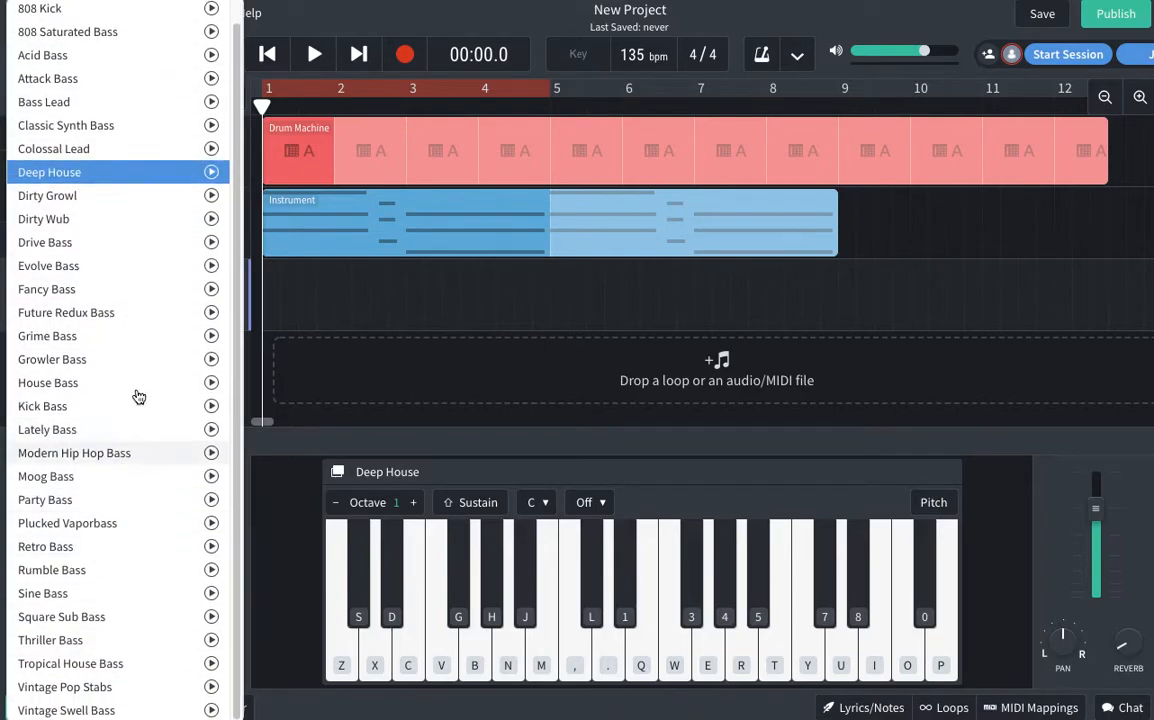
{"action": "scroll", "coordinate": [110, 342], "scroll_direction": "up", "scroll_amount": 1}
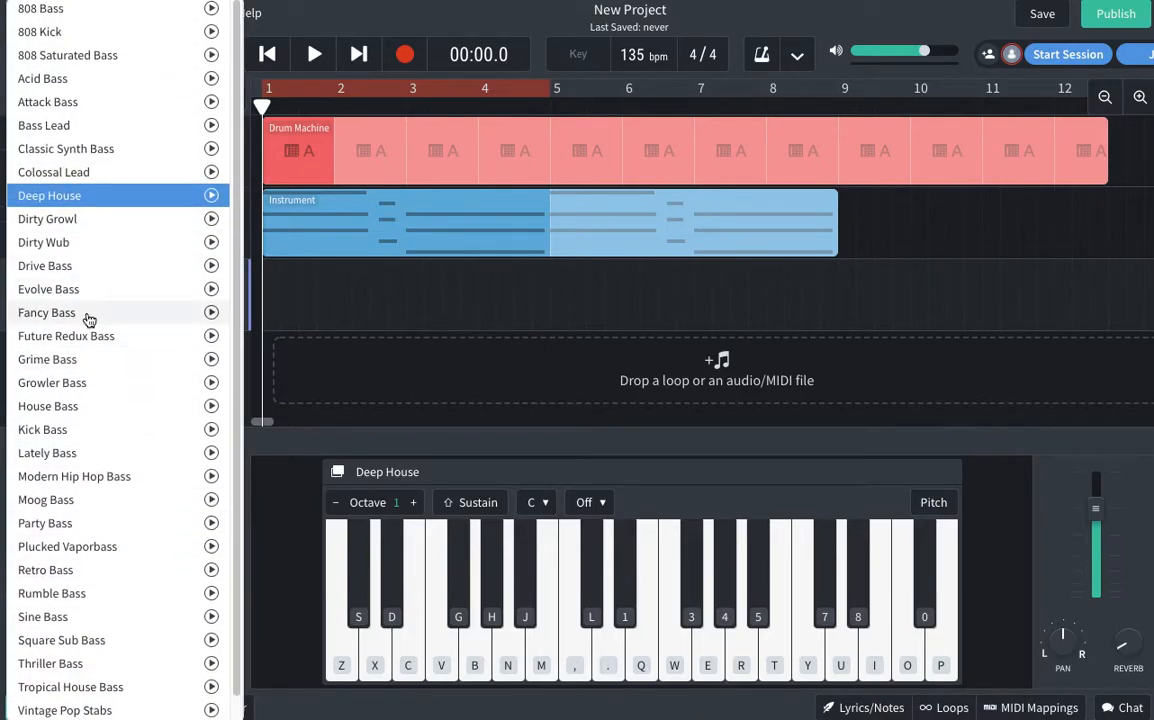
{"action": "left_click", "coordinate": [100, 478]}
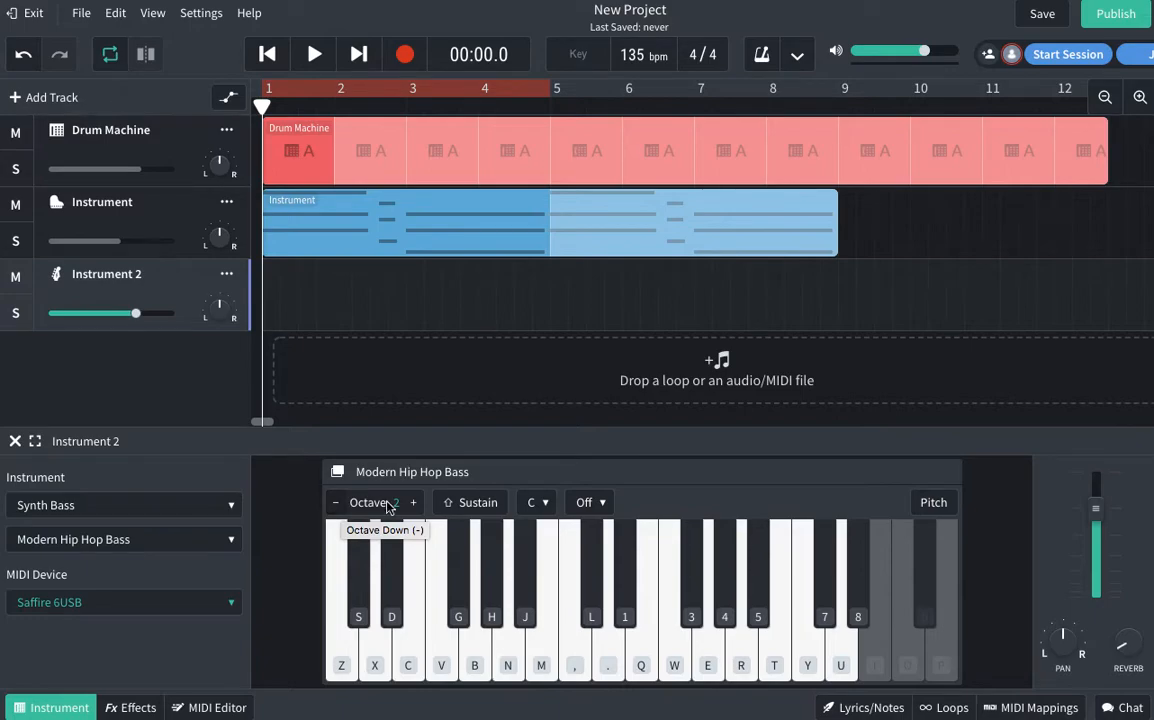
{"action": "left_click", "coordinate": [336, 503]}
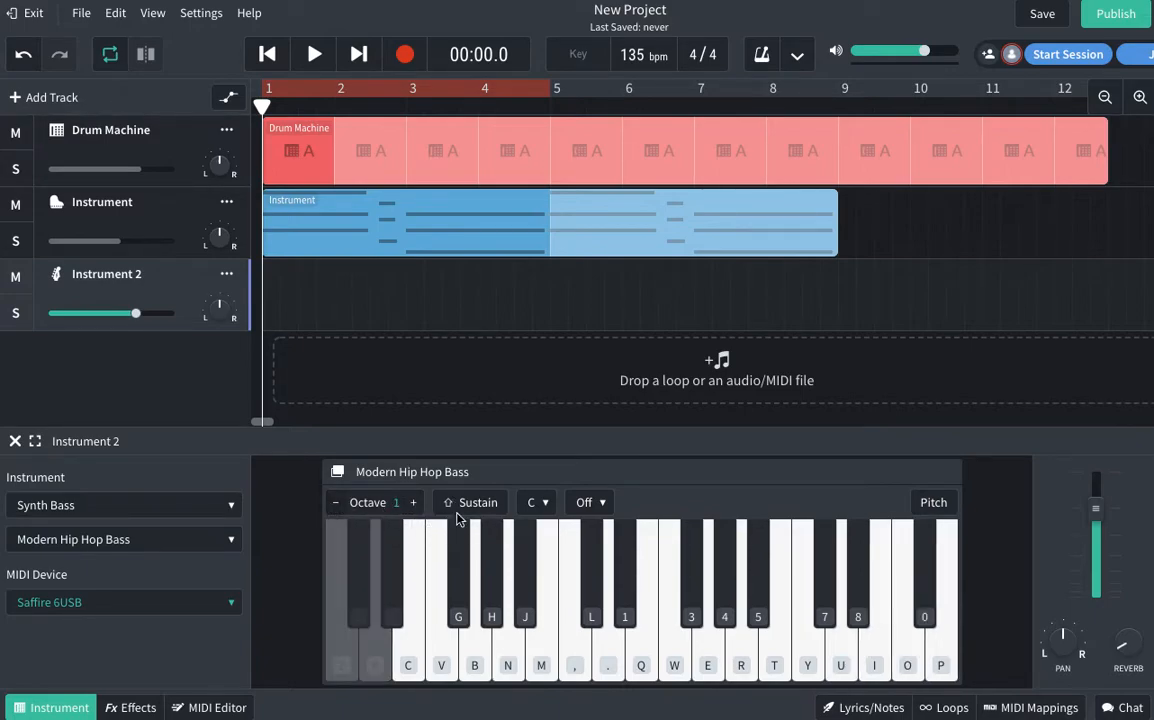
Step: Try out the bass sound by alternating a low A and the A an octave above on the virtual keyboard
{"action": "left_click", "coordinate": [516, 664]}
{"action": "left_click", "coordinate": [512, 660]}
{"action": "left_click", "coordinate": [516, 670]}
{"action": "left_click", "coordinate": [762, 672]}
{"action": "key", "text": "n"}
{"action": "key", "text": "r"}
{"action": "key", "text": "n"}
{"action": "key", "text": "r"}
{"action": "key", "text": "n"}
Step: Rehearse the octave-jumping A bass line over project playback, then stop and return to the start with looping off
{"action": "left_click", "coordinate": [313, 55]}
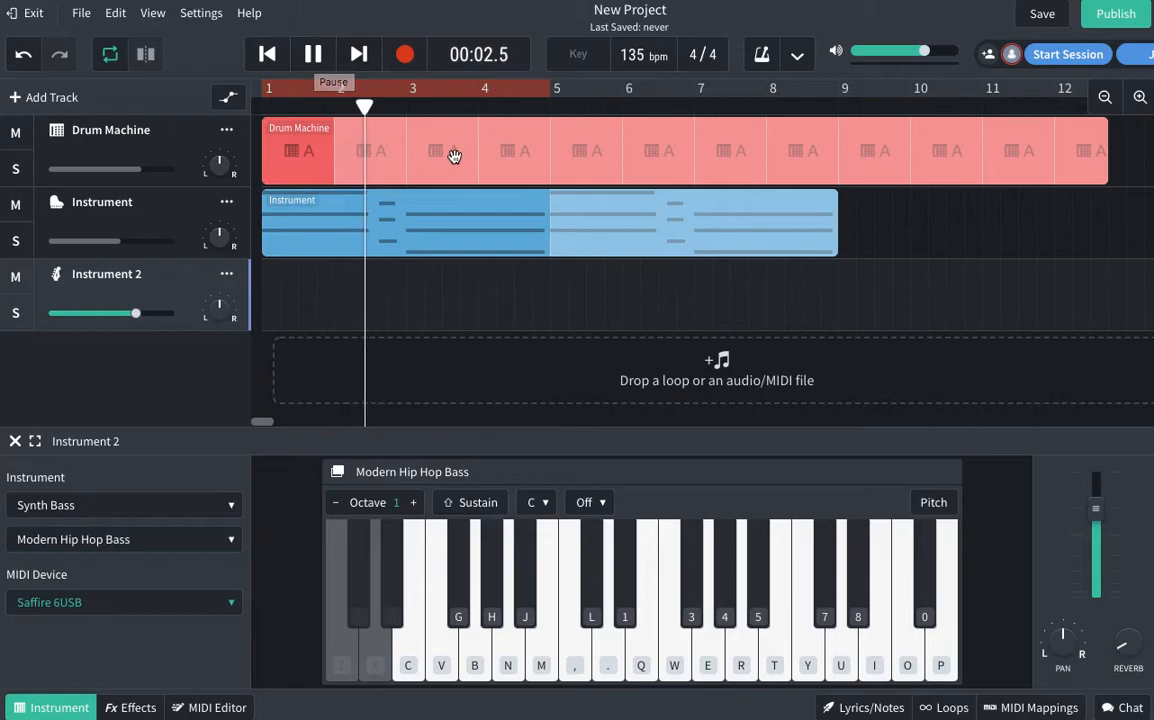
{"action": "key", "text": "n"}
{"action": "key", "text": "r"}
{"action": "key", "text": "n"}
{"action": "key", "text": "n"}
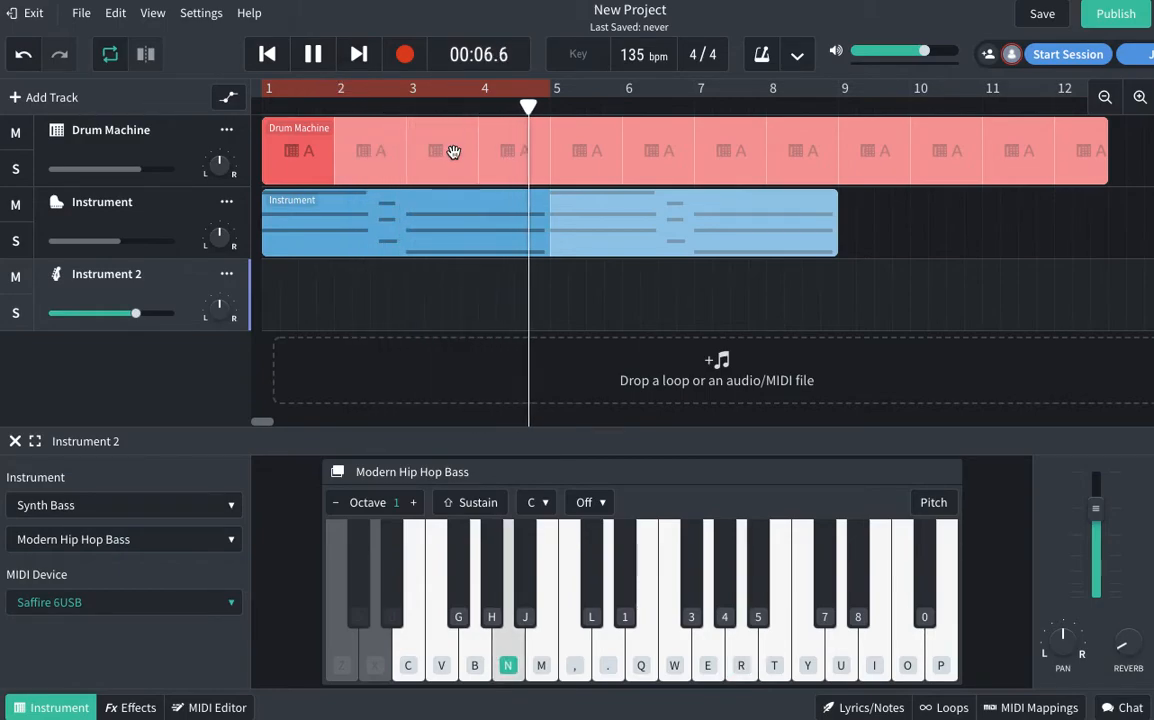
{"action": "key", "text": "n"}
{"action": "key", "text": "r"}
{"action": "key", "text": "n"}
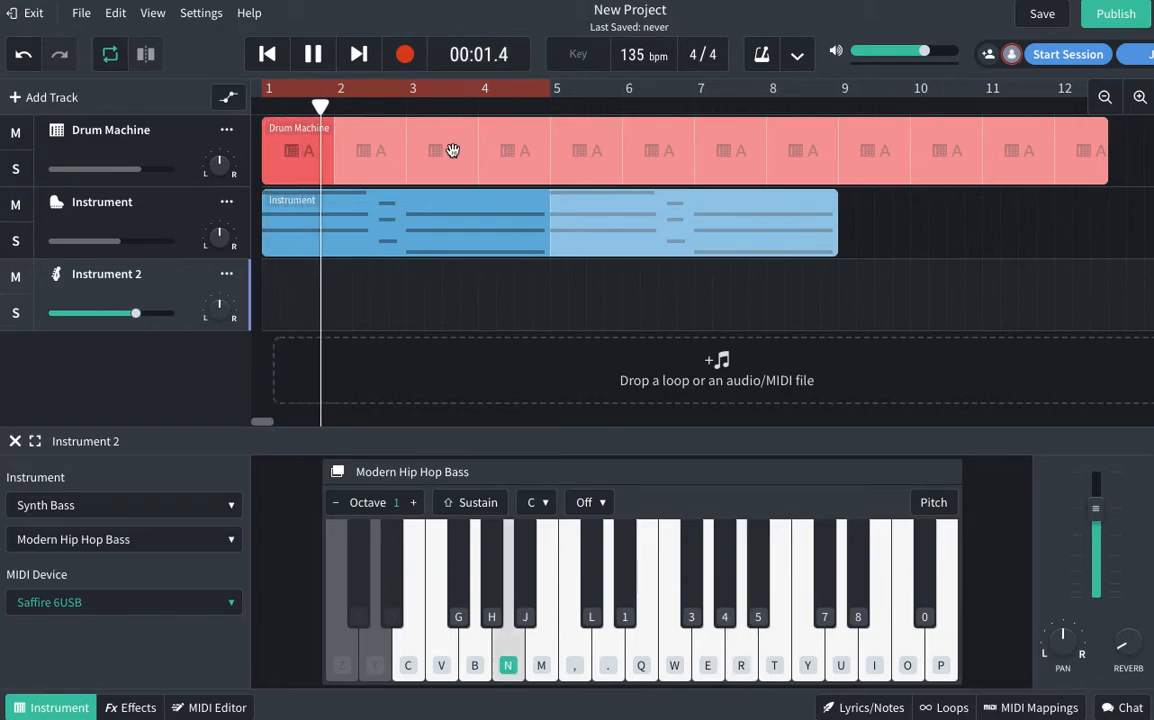
{"action": "key", "text": "n"}
{"action": "key", "text": "n"}
{"action": "left_click", "coordinate": [313, 54]}
{"action": "left_click", "coordinate": [268, 55]}
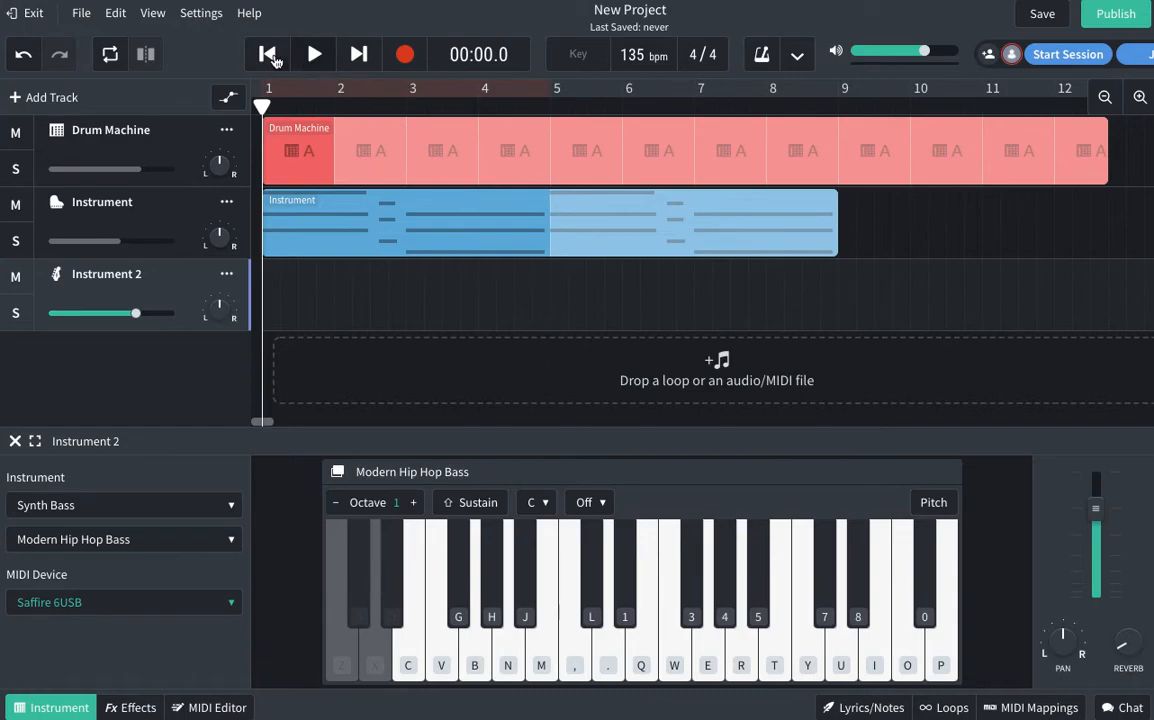
Step: Record a four-bar bass line on the Instrument 2 track, alternating low A with the A an octave above
{"action": "left_click", "coordinate": [406, 57]}
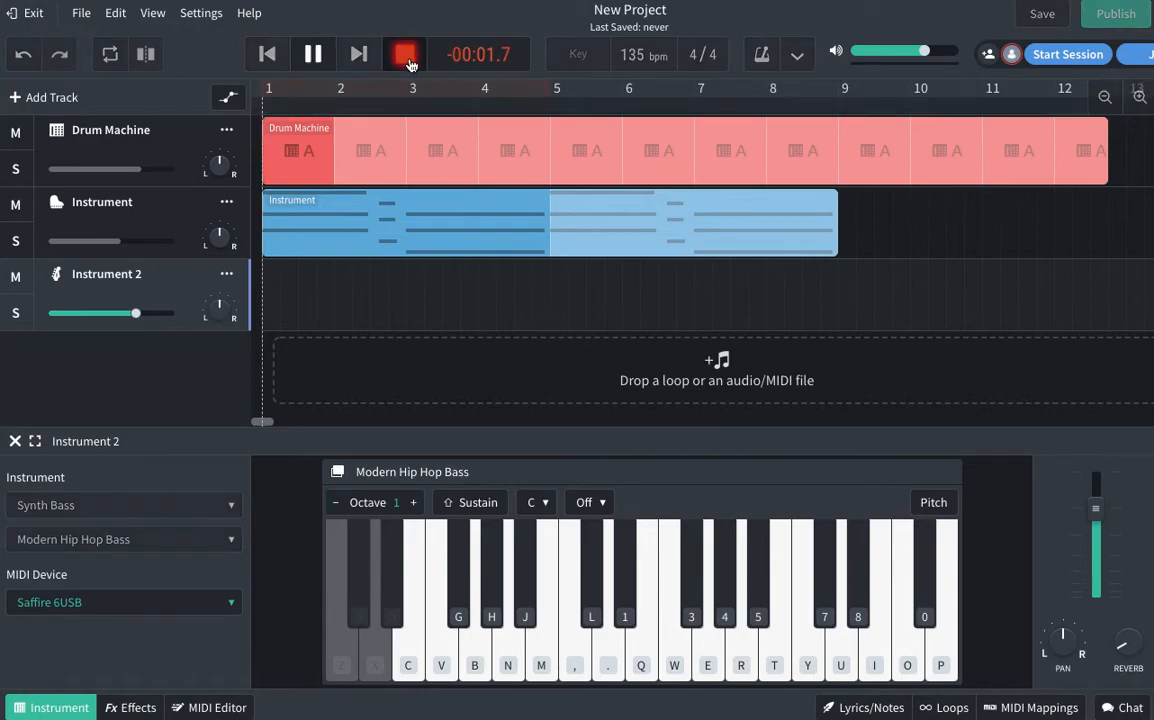
{"action": "key", "text": "n"}
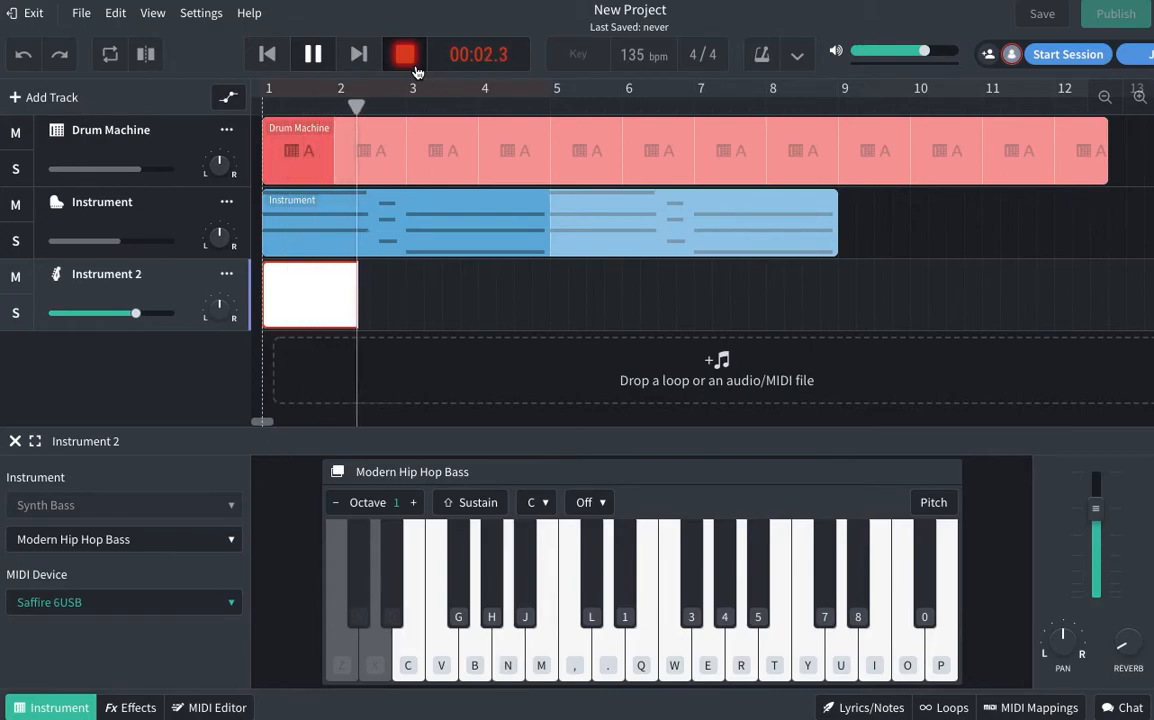
{"action": "key", "text": "w"}
{"action": "key", "text": "n"}
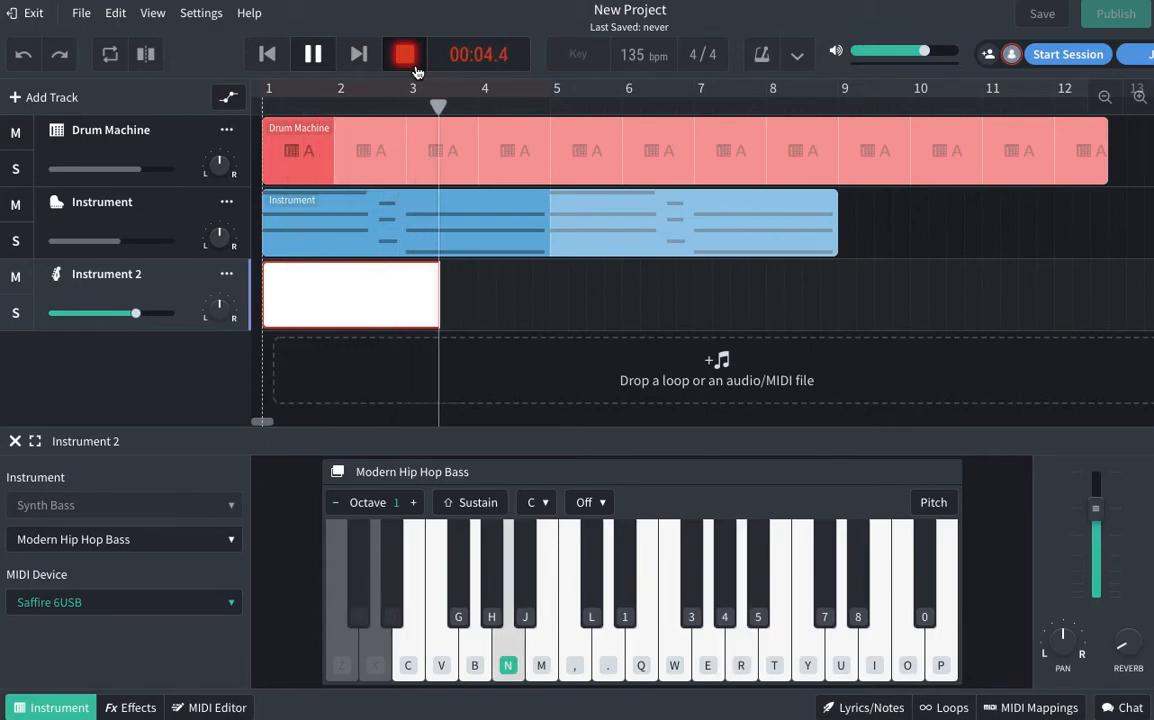
{"action": "key", "text": "r"}
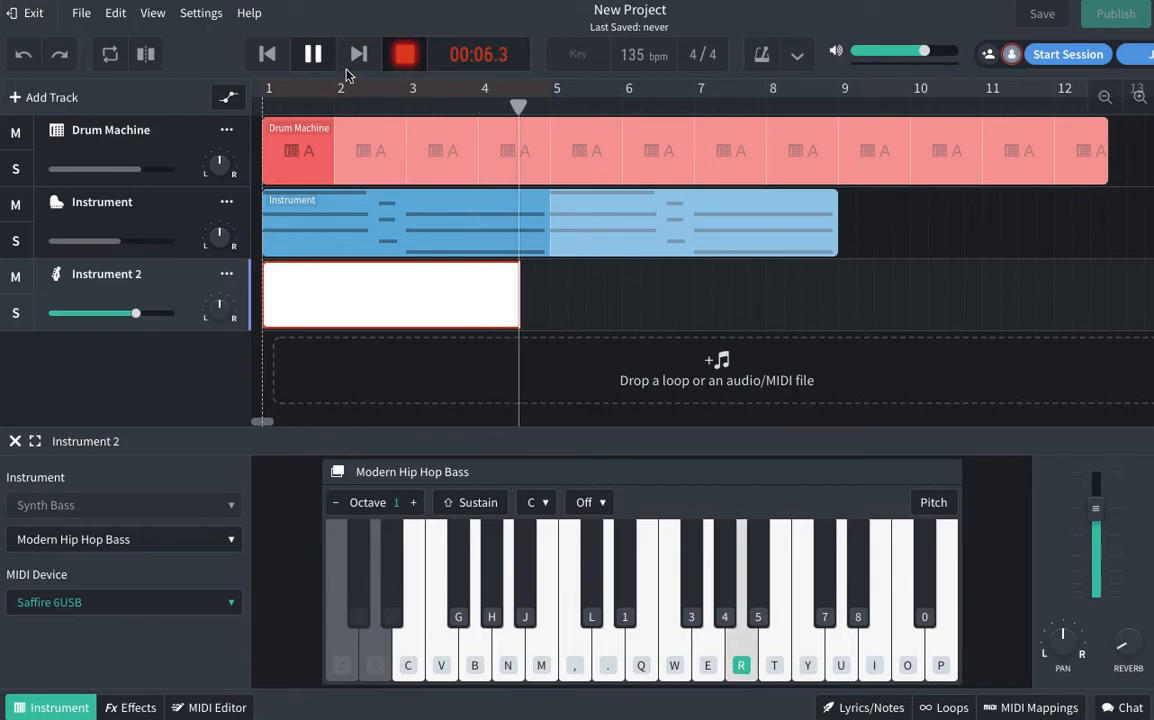
{"action": "left_click", "coordinate": [390, 57]}
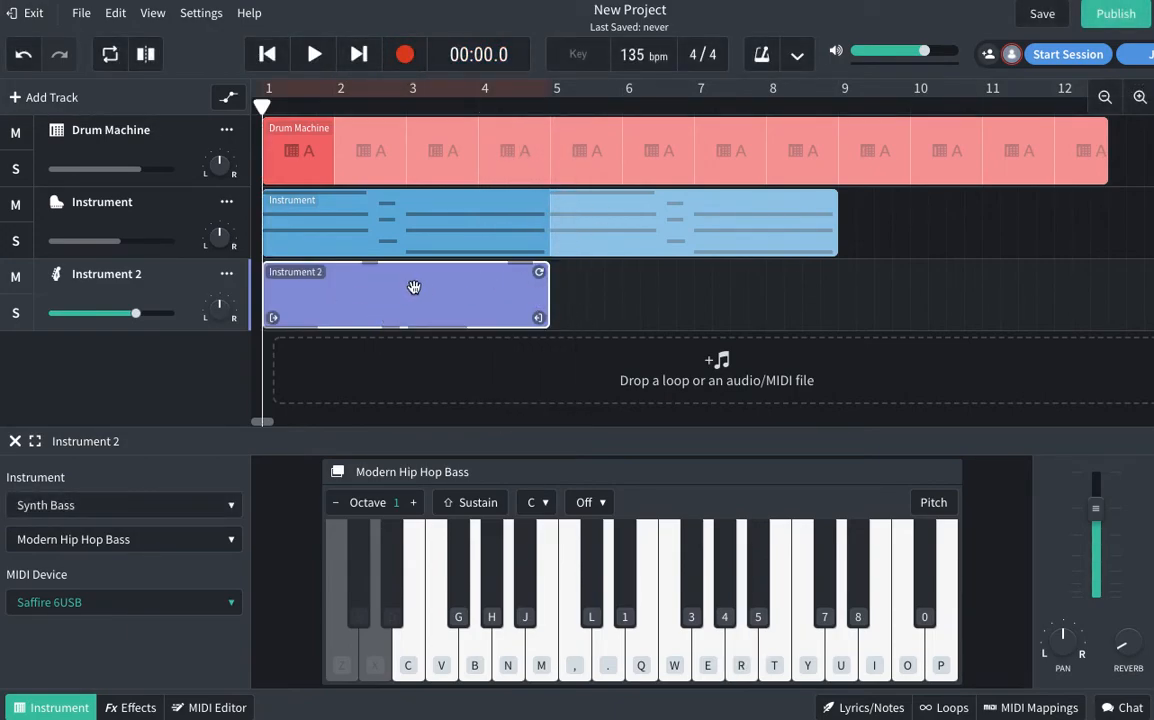
Step: Quantize all notes of the recorded Instrument 2 bass region to 1/8
{"action": "double_click", "coordinate": [355, 298]}
{"action": "scroll", "coordinate": [601, 569], "scroll_direction": "up", "scroll_amount": 1}
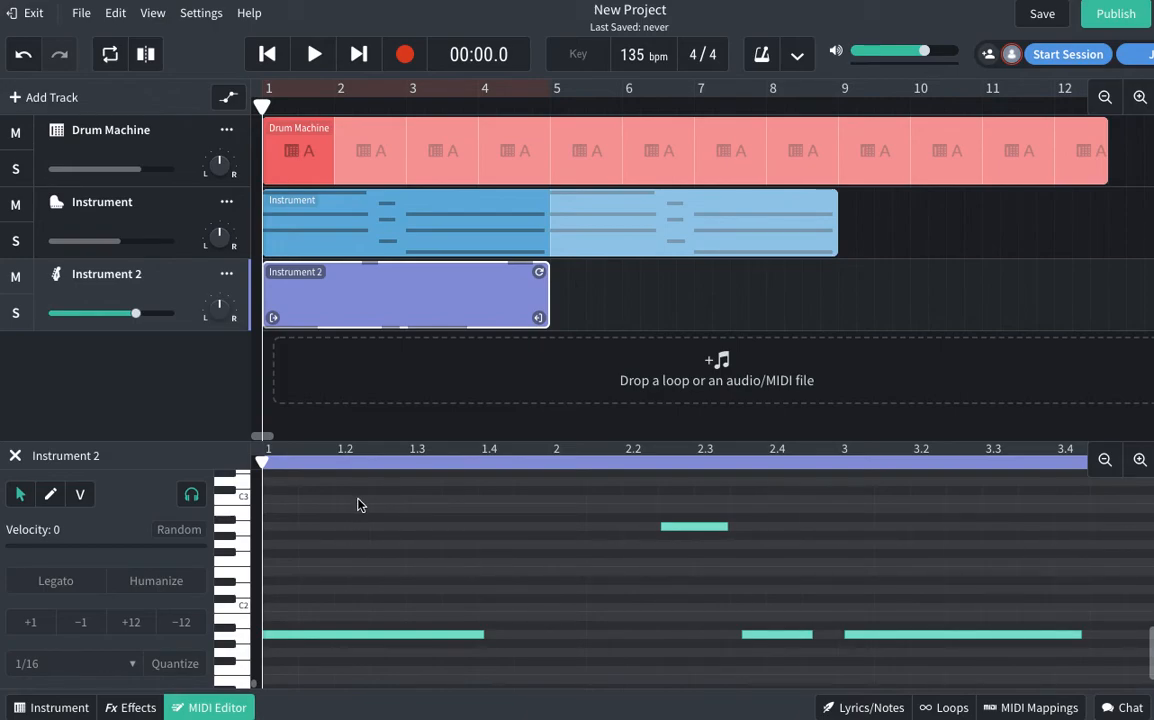
{"action": "left_click_drag", "start_coordinate": [381, 504], "coordinate": [1008, 672]}
{"action": "left_click", "coordinate": [175, 664]}
{"action": "left_click", "coordinate": [97, 663]}
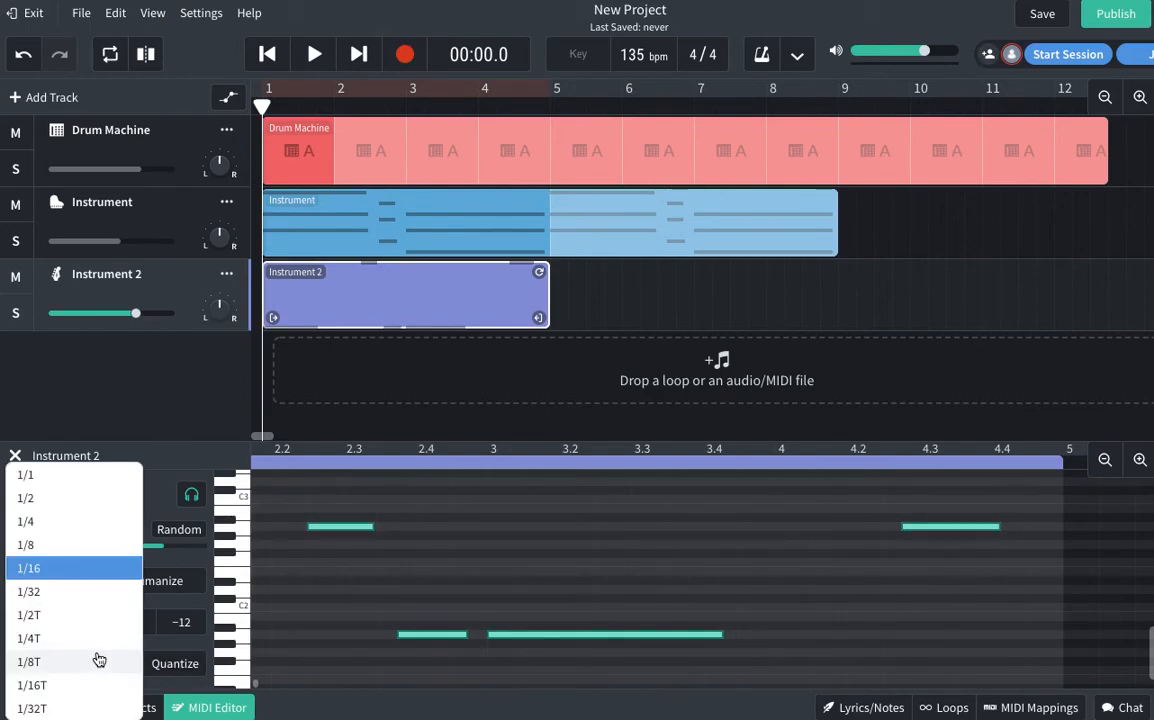
{"action": "left_click", "coordinate": [43, 556]}
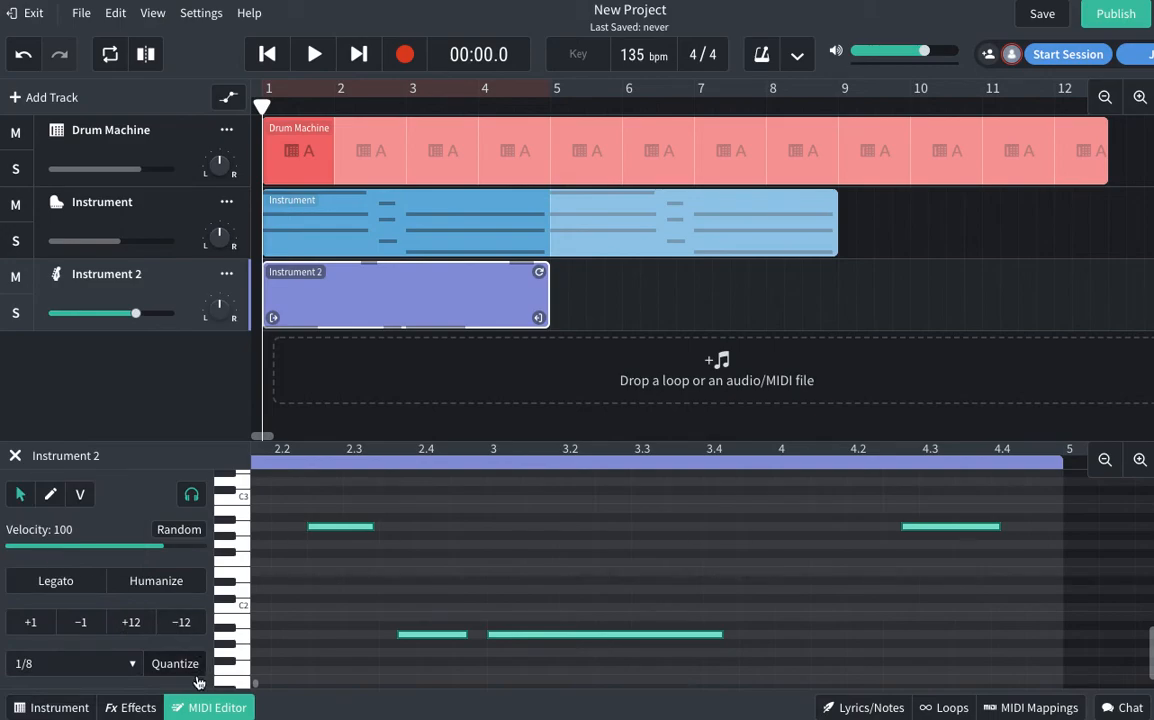
{"action": "left_click", "coordinate": [188, 670]}
{"action": "left_click", "coordinate": [422, 567]}
Step: Play the project from the start to check the quantized bass line, then return the playhead to the start
{"action": "left_click", "coordinate": [313, 54]}
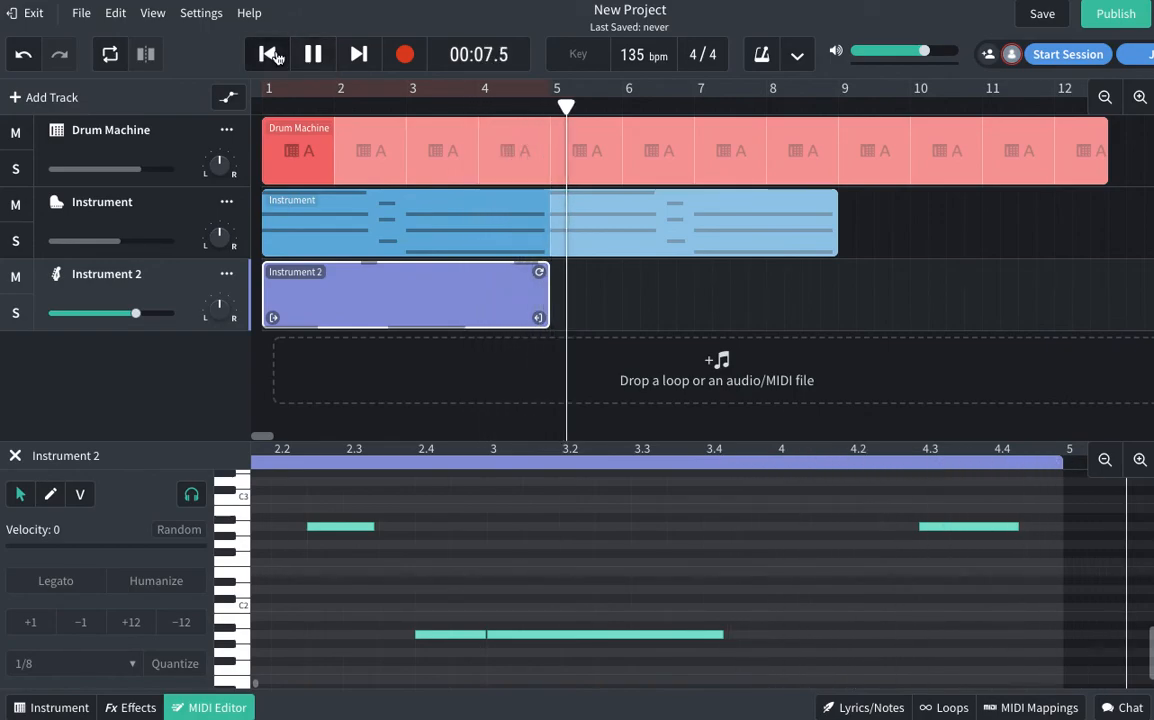
{"action": "left_click", "coordinate": [276, 59]}
{"action": "left_click", "coordinate": [300, 59]}
{"action": "left_click", "coordinate": [283, 59]}
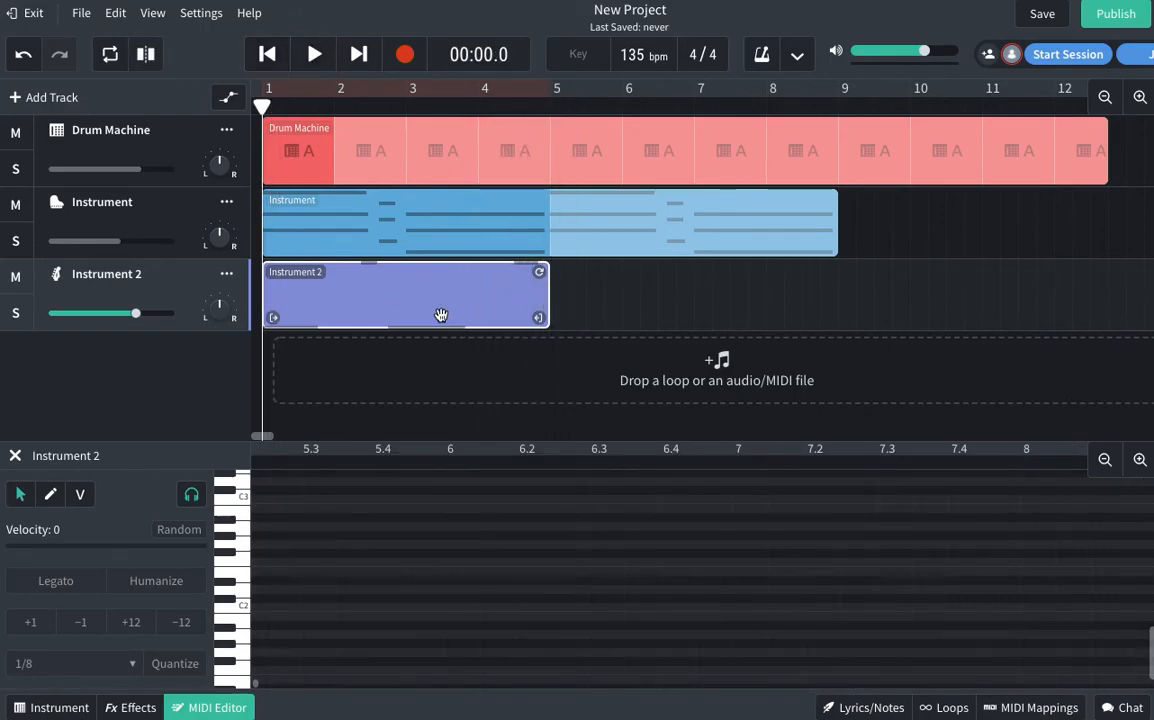
Step: Loop the Instrument 2 bass region once more so it extends to bar 9, matching the piano region above
{"action": "left_click", "coordinate": [574, 286]}
{"action": "left_click", "coordinate": [526, 277]}
{"action": "left_click_drag", "start_coordinate": [538, 272], "coordinate": [827, 270]}
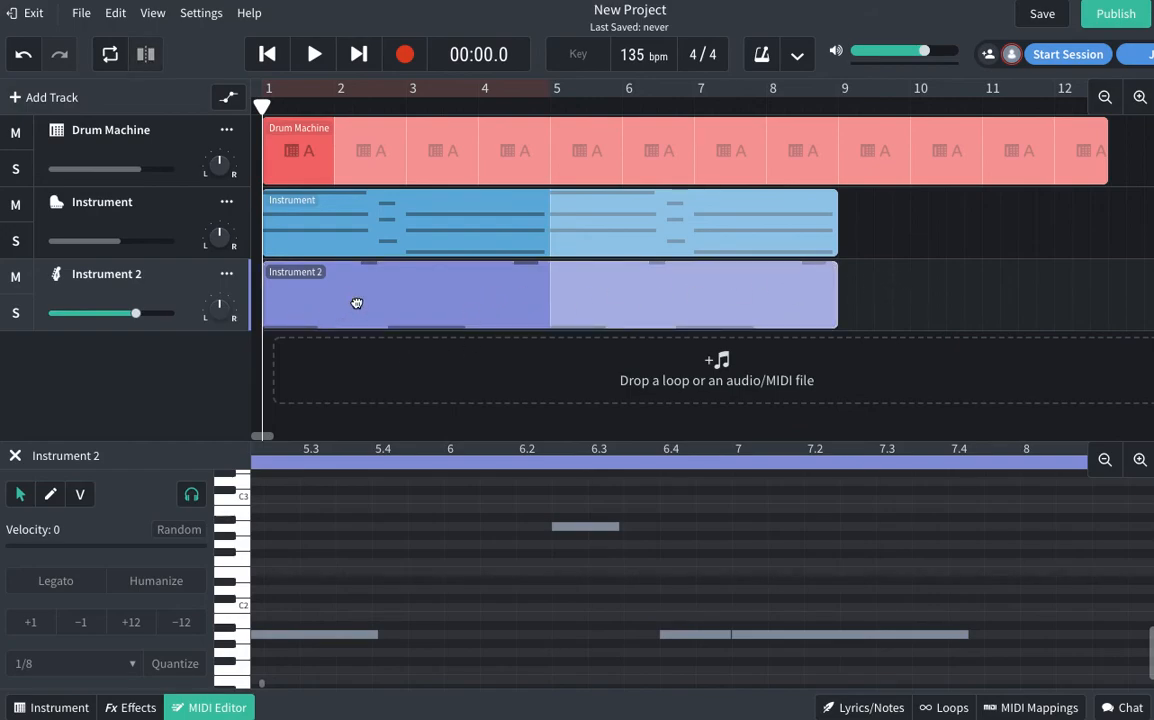
{"action": "left_click_drag", "start_coordinate": [262, 684], "coordinate": [254, 685]}
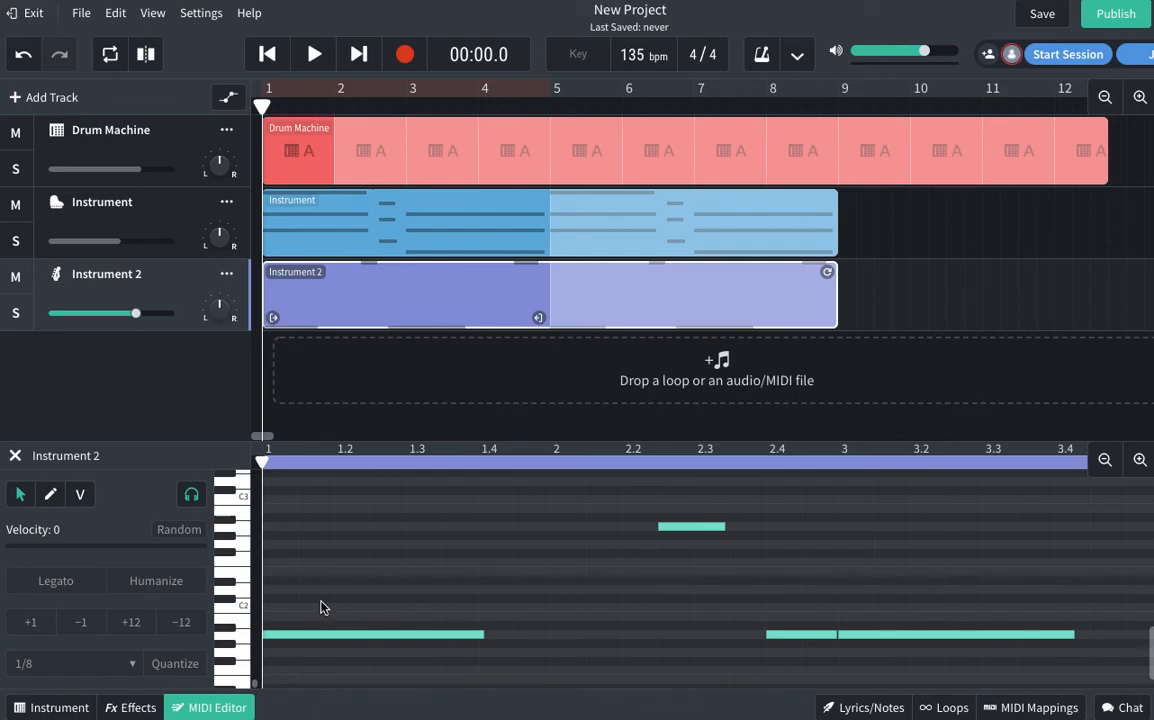
Step: Open the list of Synth Bass presets for the Instrument 2 track
{"action": "left_click", "coordinate": [52, 707]}
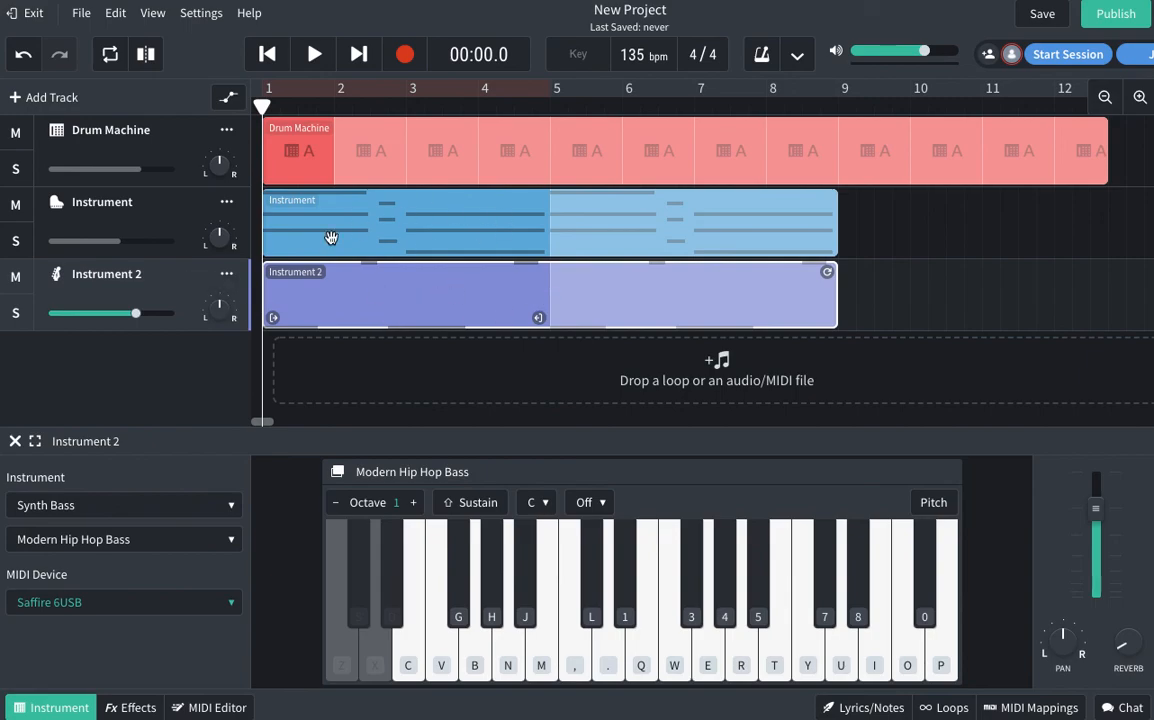
{"action": "left_click", "coordinate": [195, 545]}
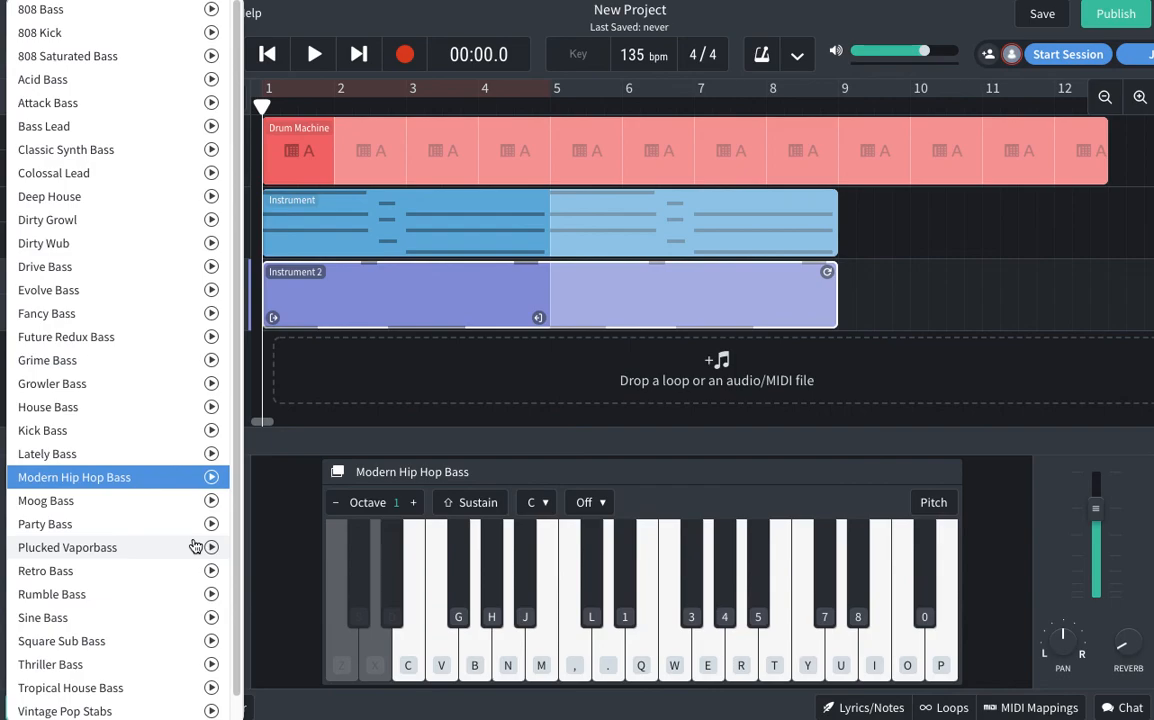